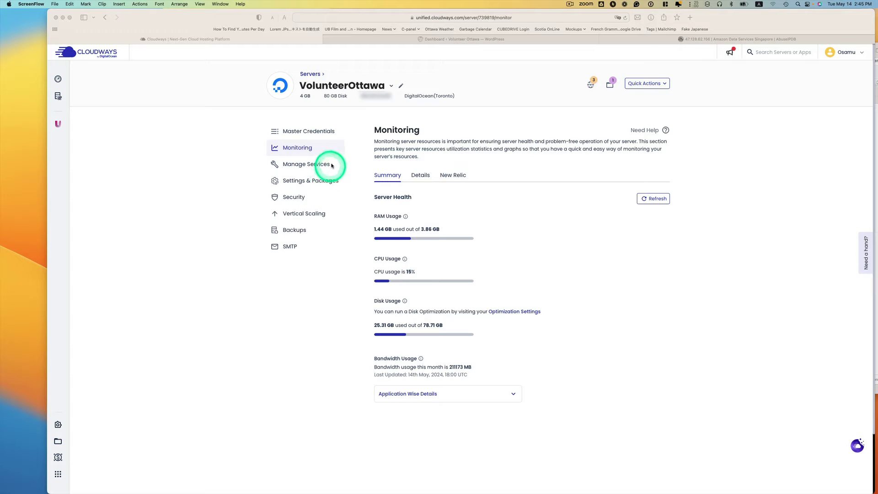
Step: Open the Staging-Volunteer Ottawa application's Monitoring > Analytics > Traffic page
left_click(593, 85)
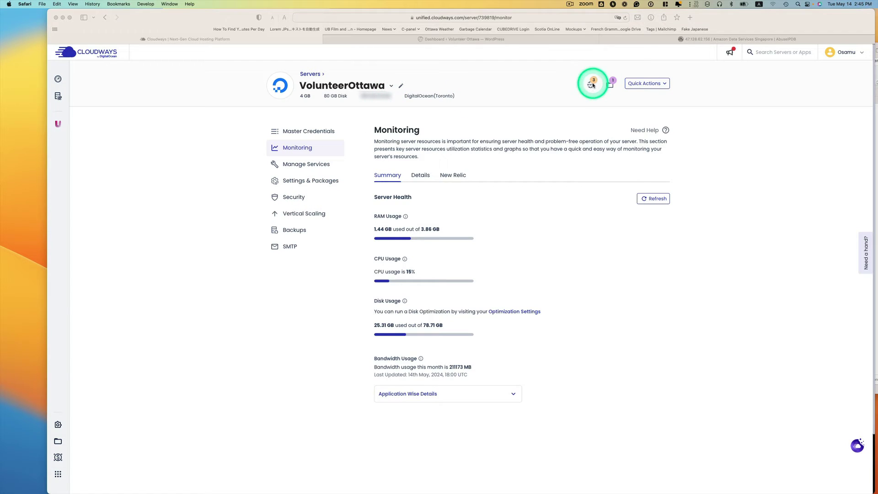
left_click(593, 85)
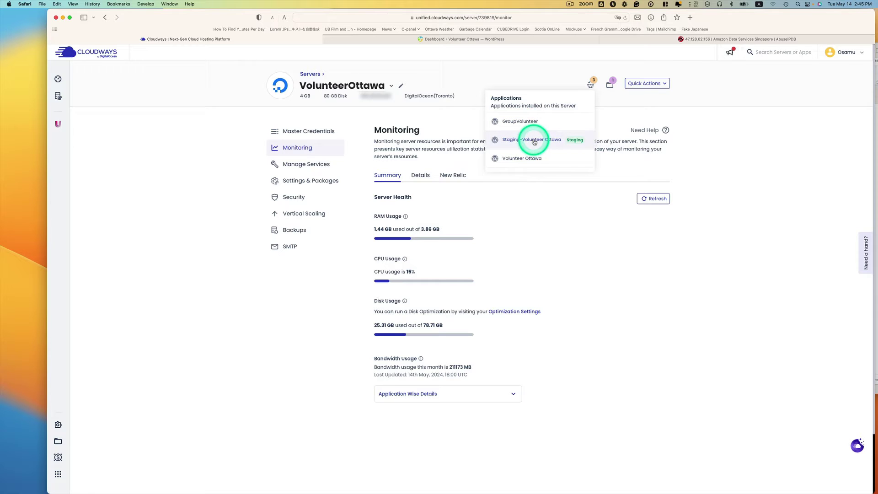
left_click(519, 141)
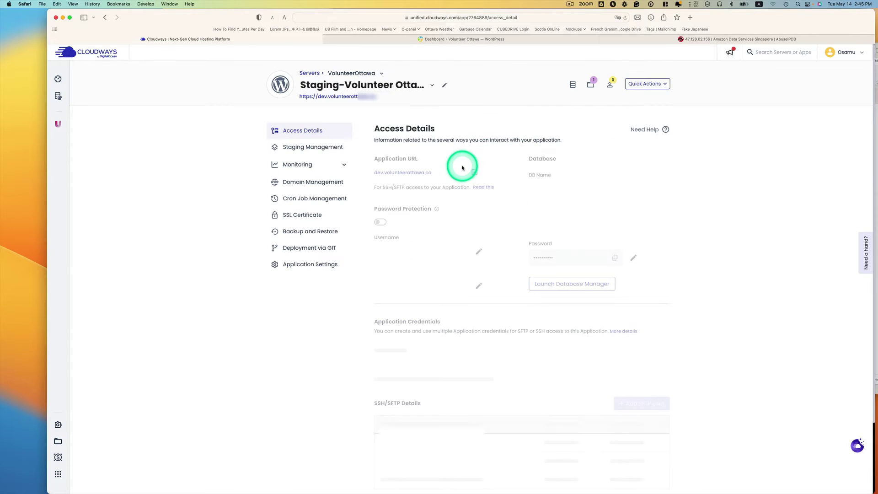
left_click(324, 164)
left_click(330, 183)
left_click(303, 201)
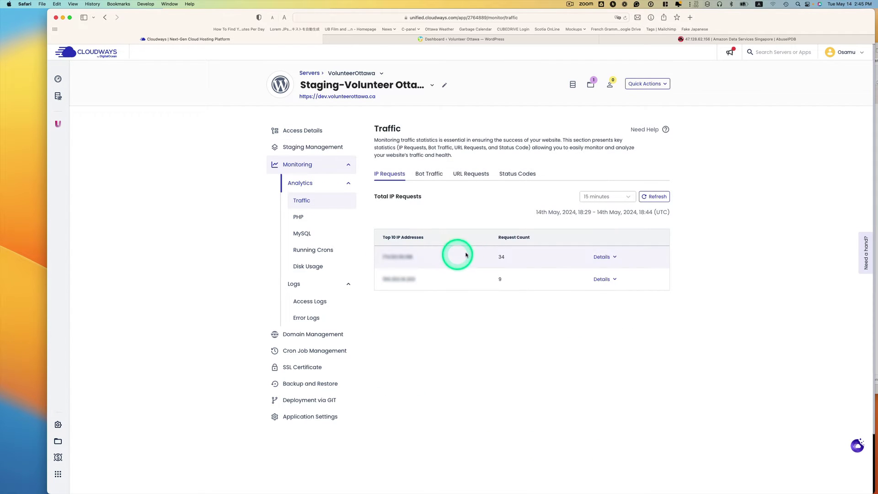
Step: Show IP requests for the last 1 Hour and select the top two IP addresses
left_click(603, 198)
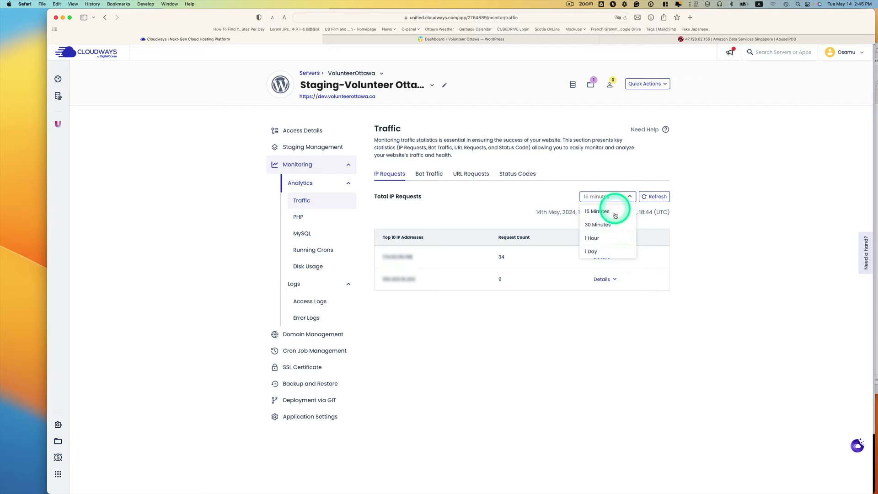
left_click(599, 238)
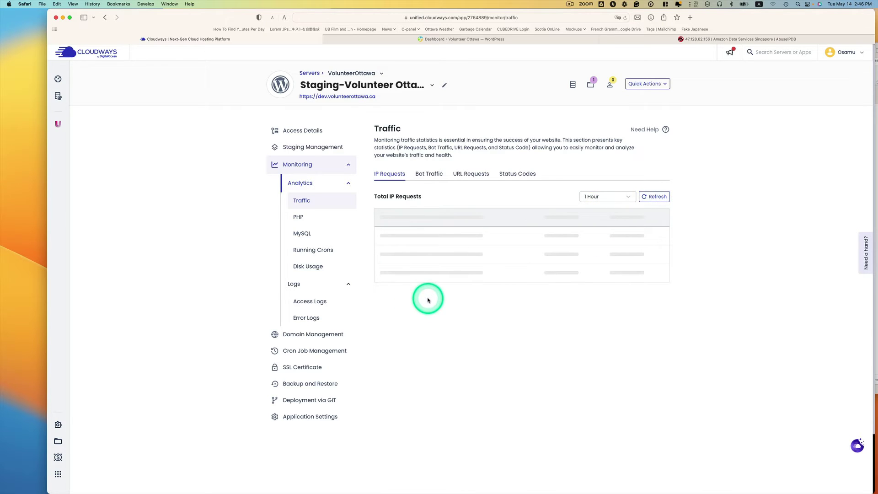
scroll(428, 299, "down", 1)
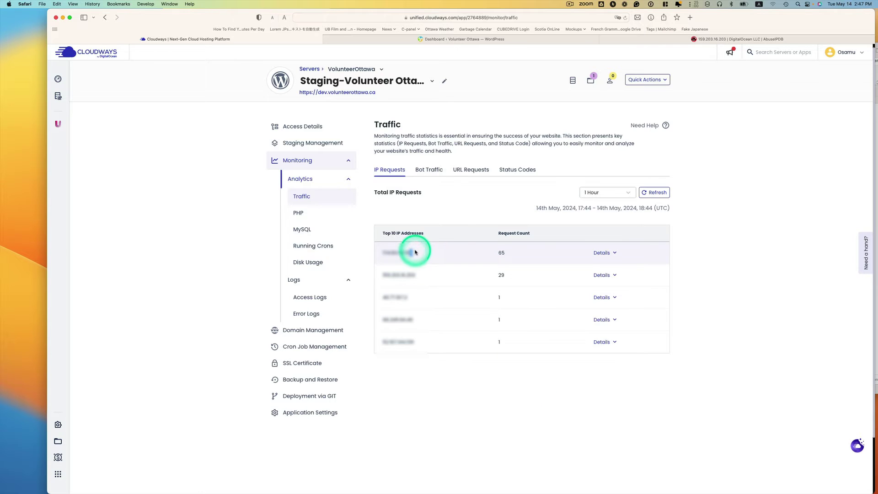
left_click_drag(415, 252, 391, 252)
left_click_drag(421, 278, 386, 272)
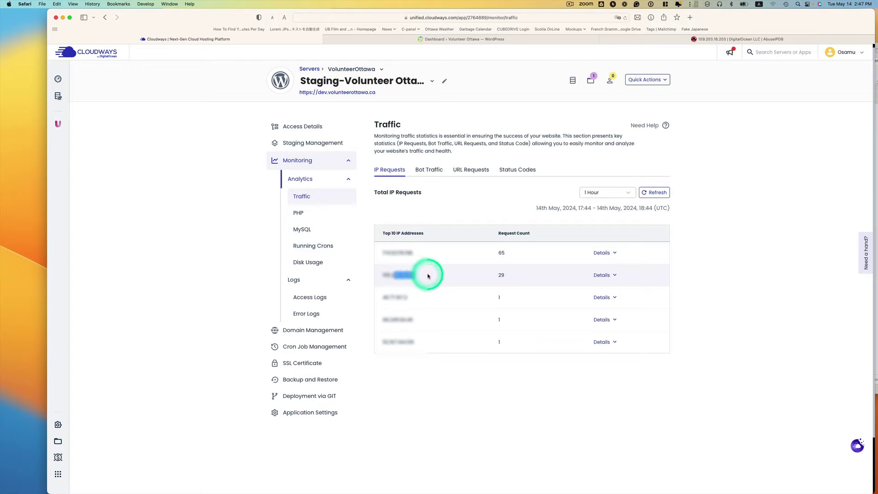
left_click(730, 285)
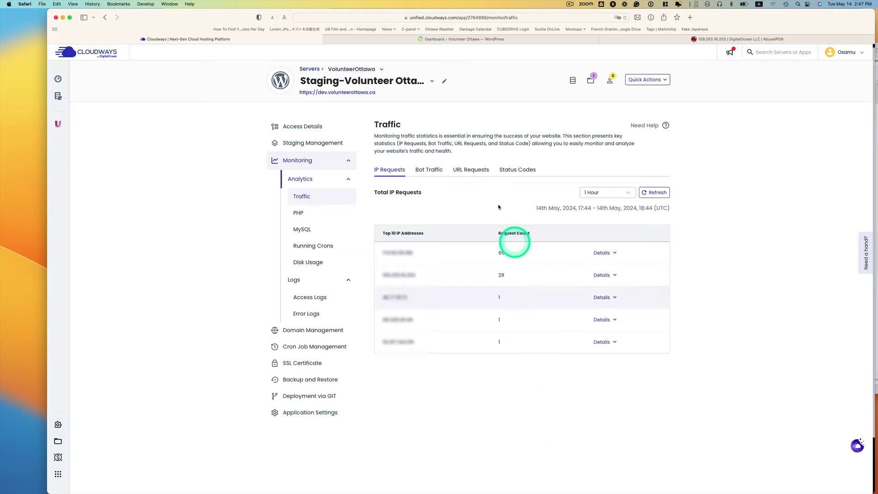
Step: Switch to the Volunteer Ottawa app and view its top IPs over 1 Hour (67, 34, 30, 28)
left_click(431, 85)
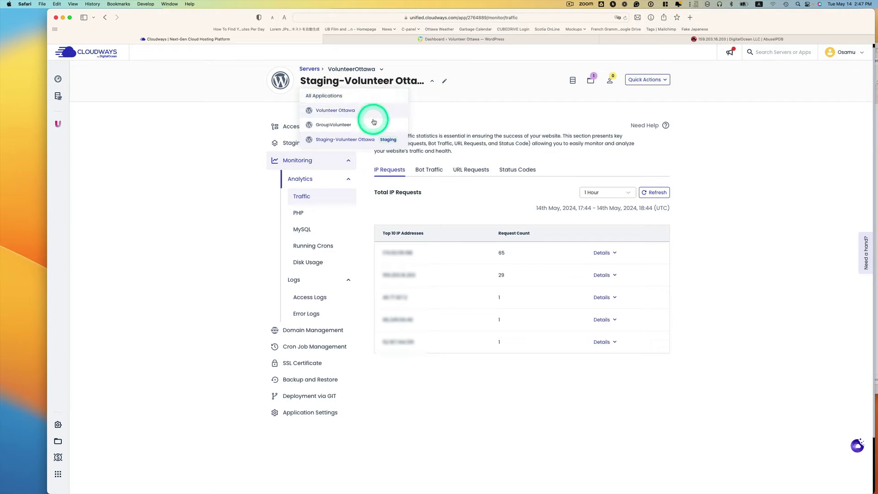
left_click(354, 114)
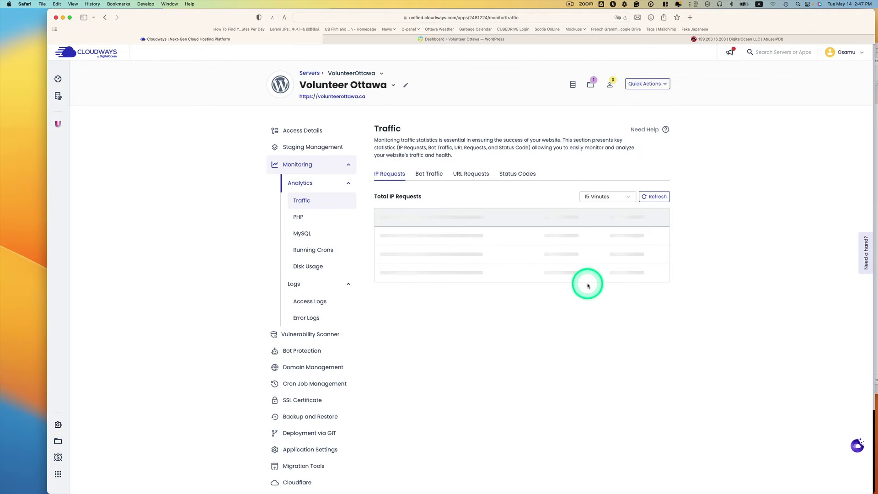
left_click(625, 196)
left_click(610, 239)
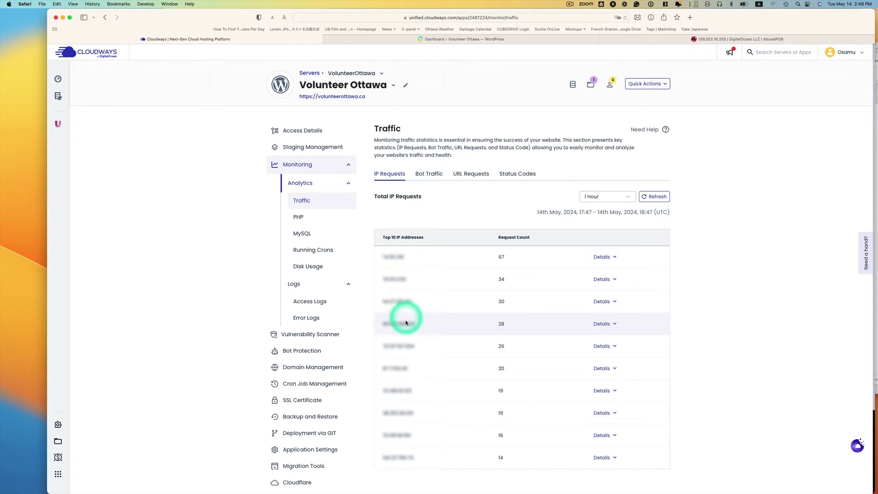
scroll(403, 335, "down", 1)
scroll(429, 299, "up", 1)
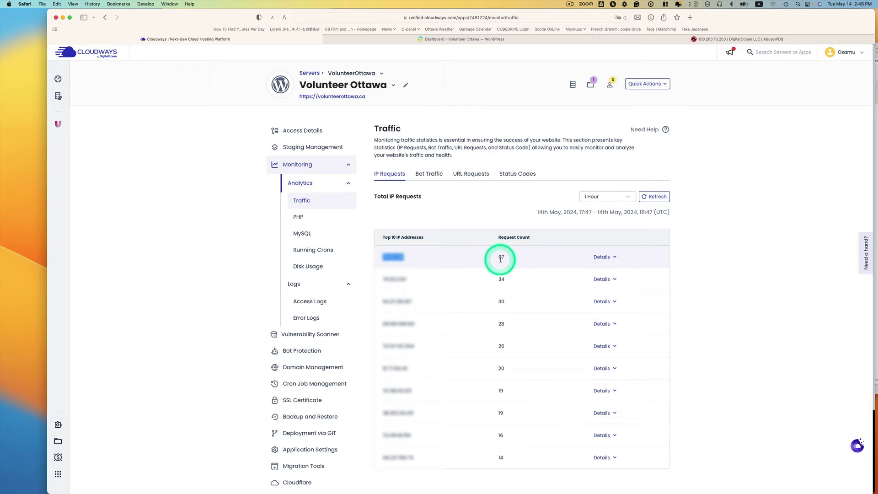
left_click(676, 41)
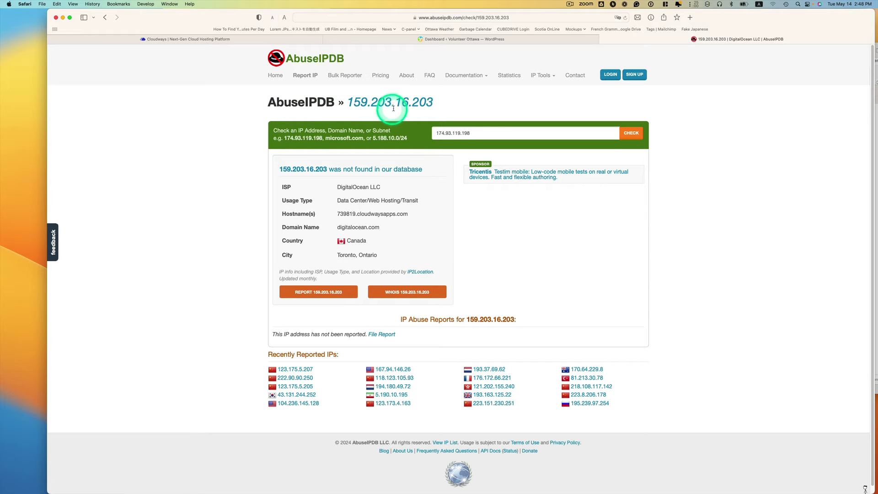
left_click(454, 136)
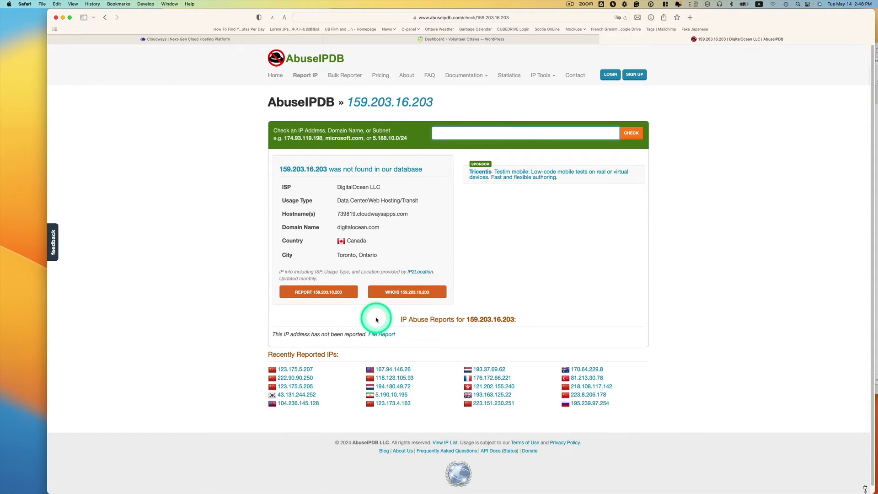
left_click(632, 133)
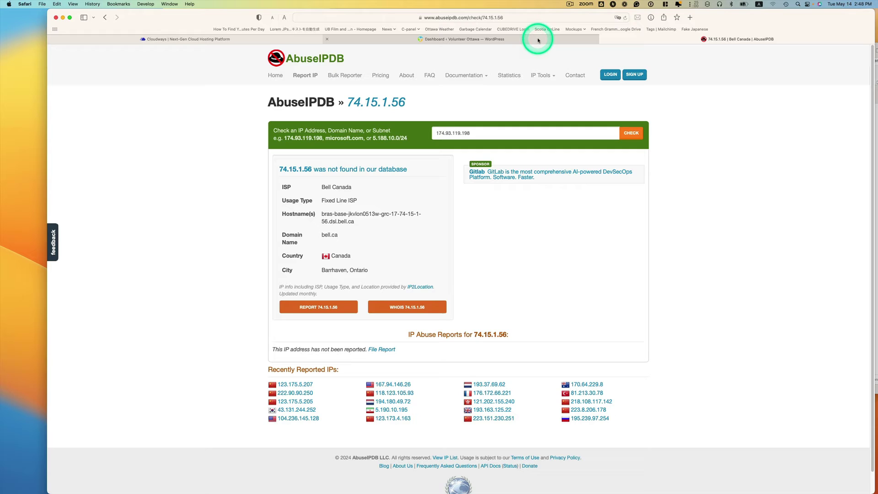
mouse_move(539, 40)
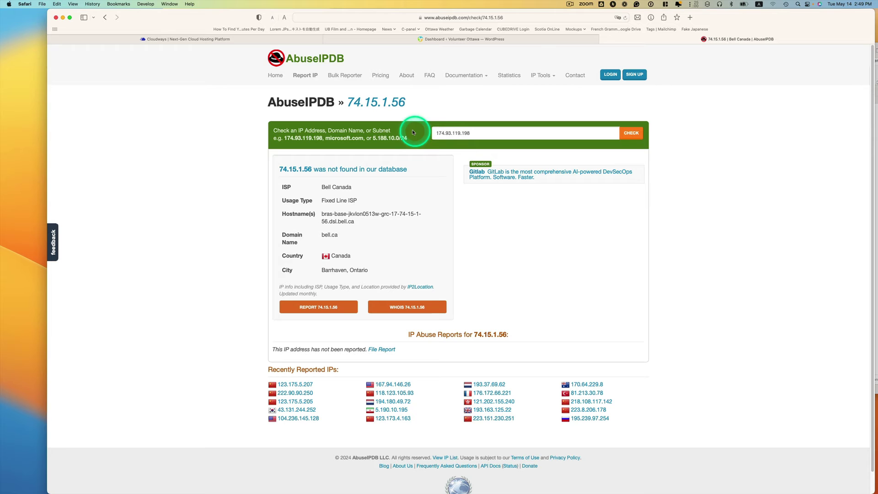
left_click(569, 5)
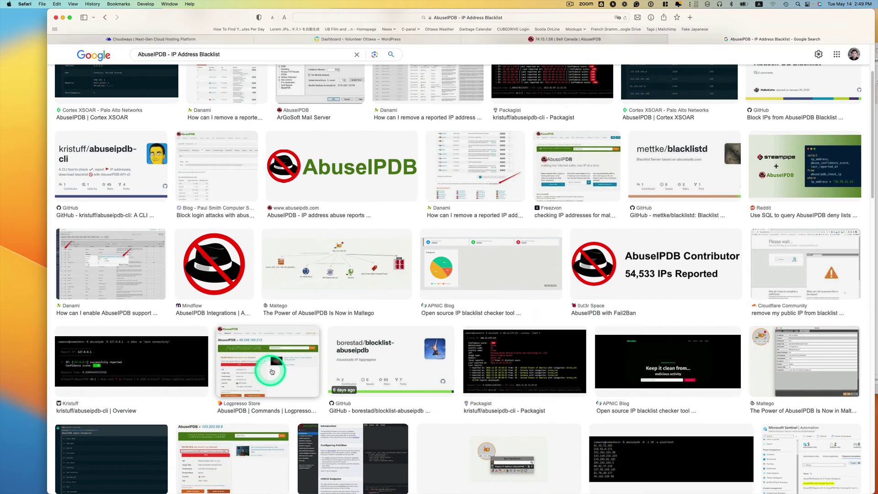
Step: Open the Medium article '5 Powerful Tools to Check IP and URL Reputation' from the AbuseIPDB image results
scroll(272, 371, "down", 3)
left_click(249, 370)
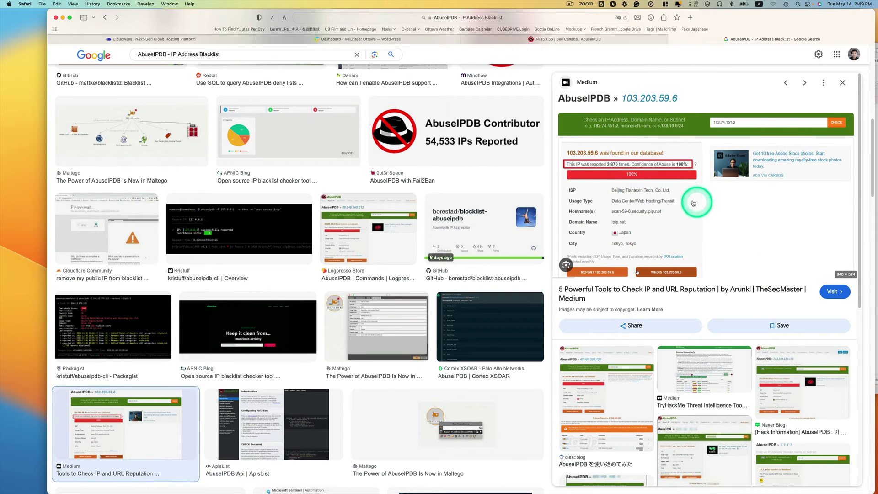
left_click(607, 170)
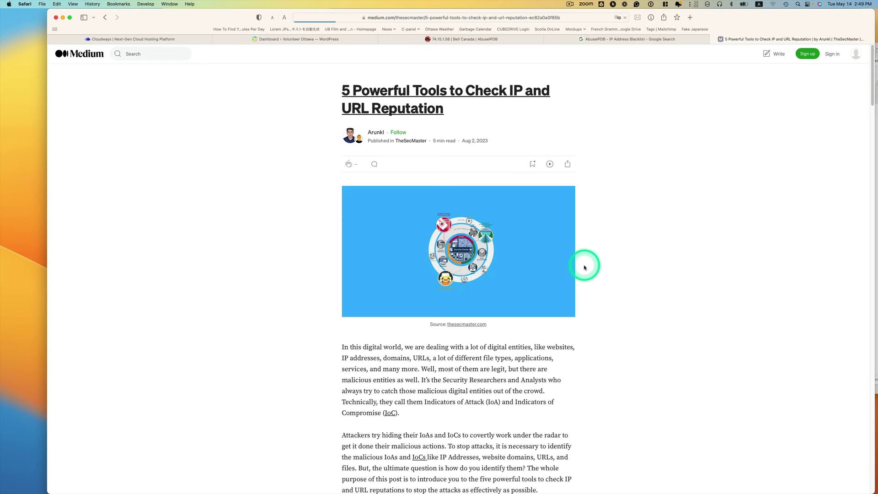
Step: Enlarge the article's AbuseIPDB screenshot of an IP reported 3,870 times, then return to Cloudways
scroll(600, 268, "down", 15)
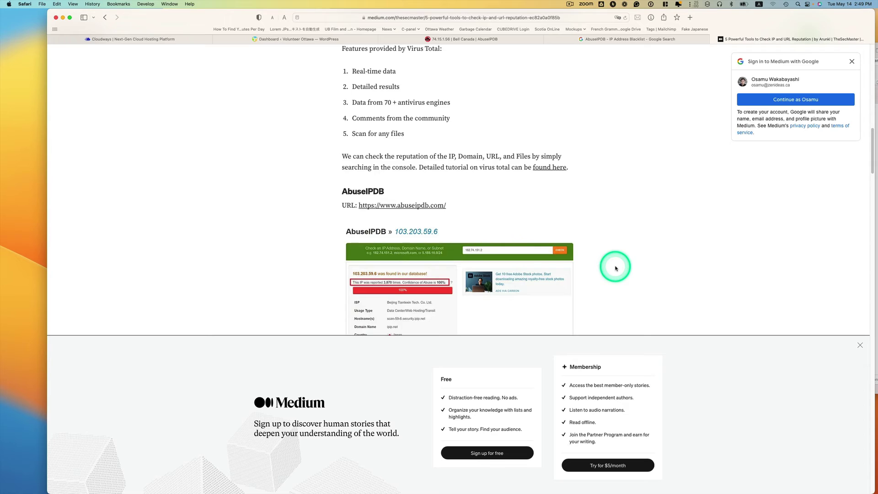
scroll(615, 268, "down", 5)
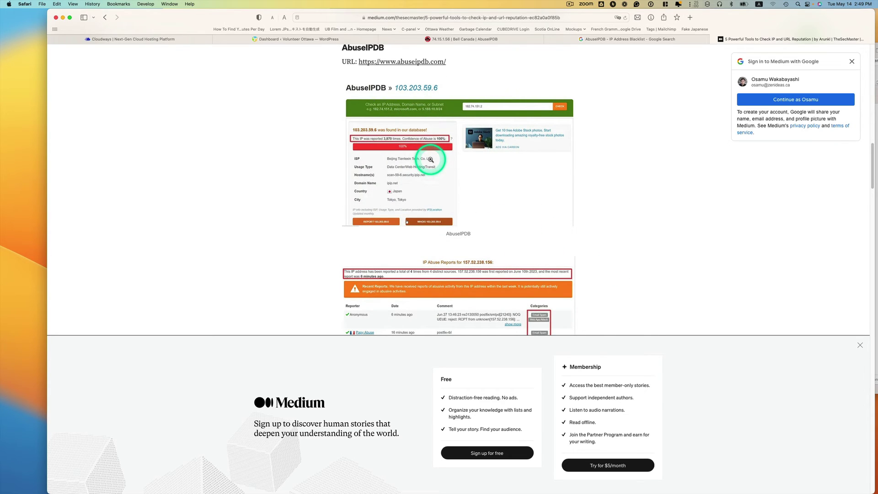
left_click(430, 160)
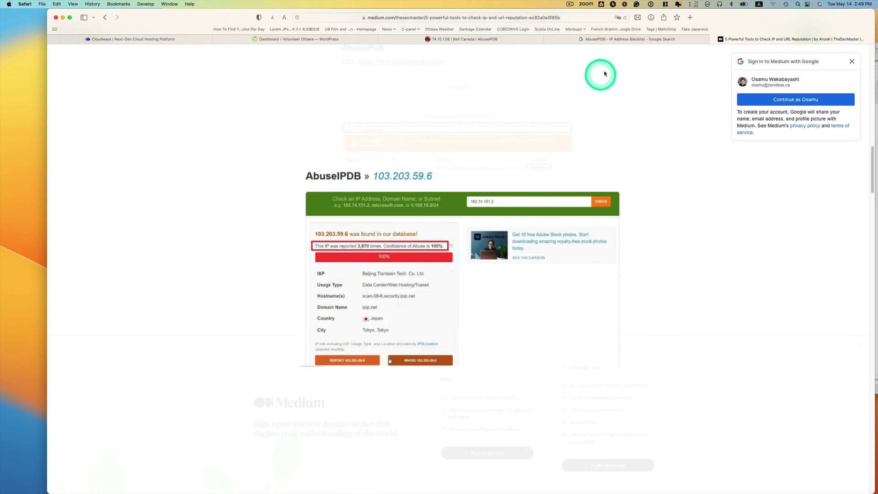
left_click(514, 40)
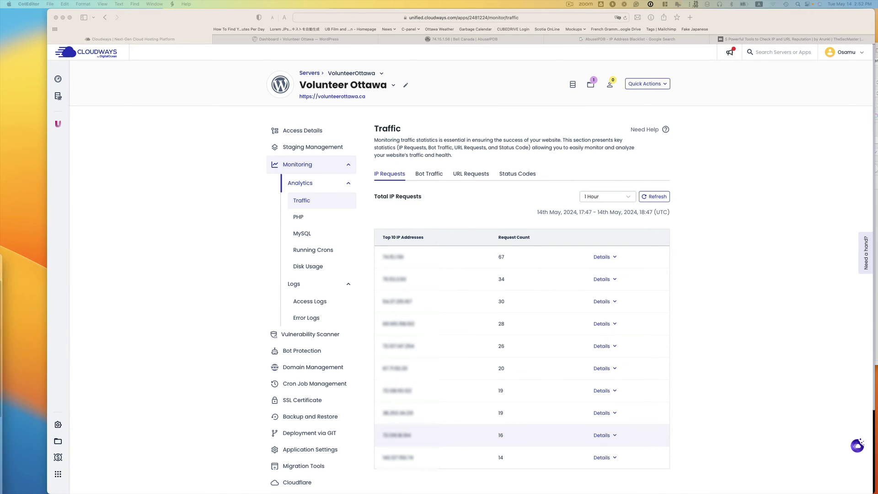
Step: Reposition the .htaccess.txt window in CotEditor and enlarge its font to read the nine Deny from lines
left_click(85, 268)
left_click_drag(477, 186, 606, 133)
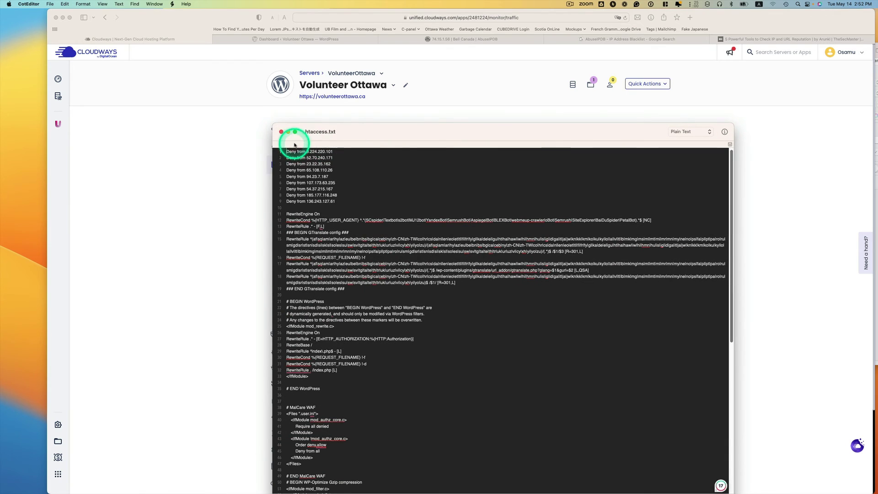
left_click_drag(386, 133, 405, 113)
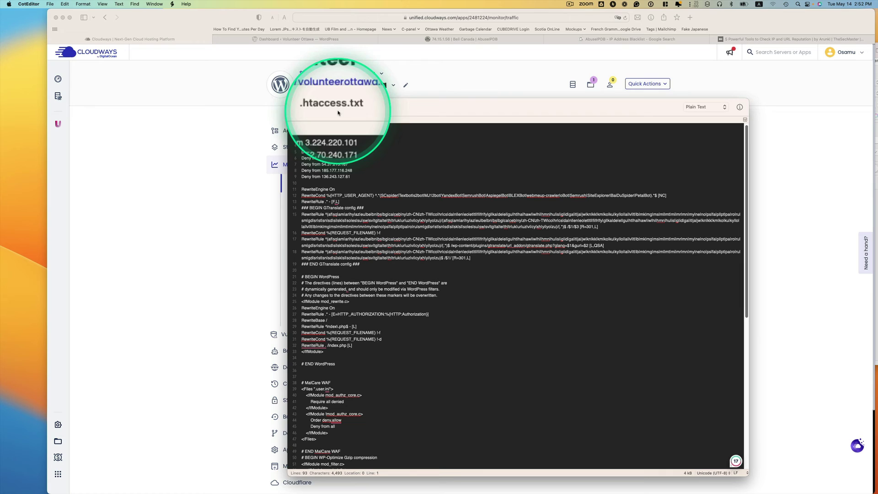
left_click(476, 108)
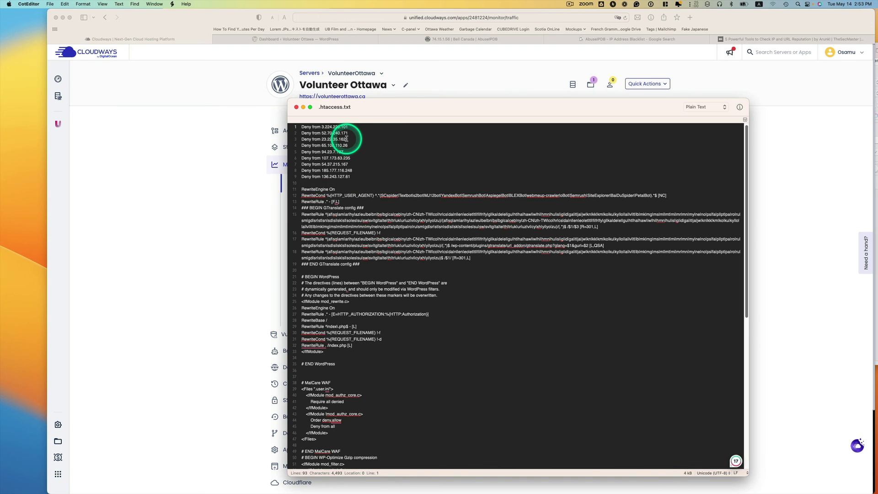
key("super+plus")
key("super+plus")
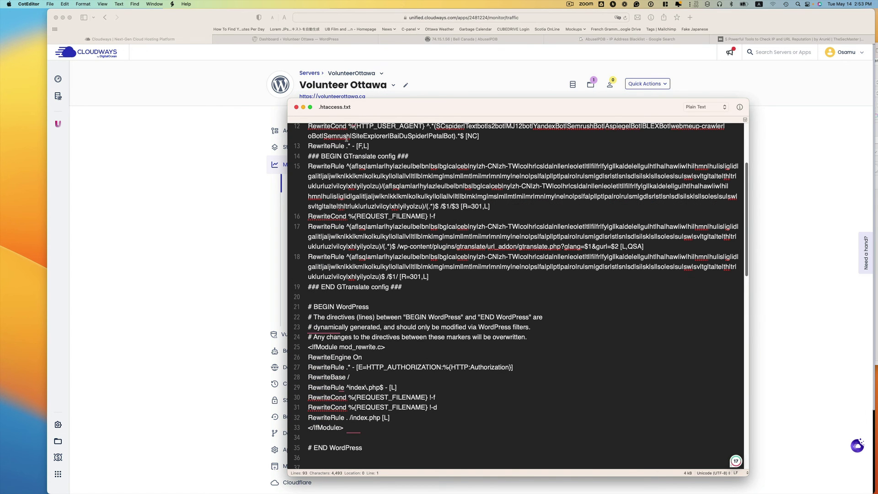
scroll(383, 220, "up", 5)
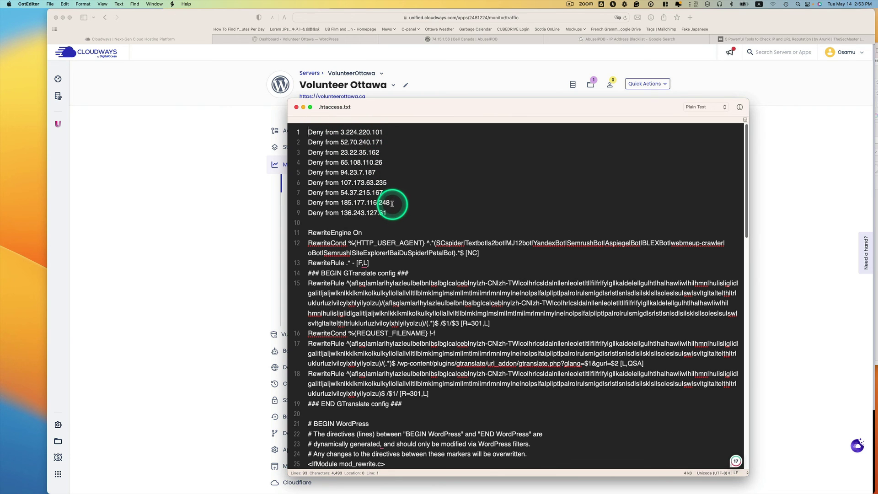
left_click_drag(390, 203, 369, 164)
left_click(392, 150)
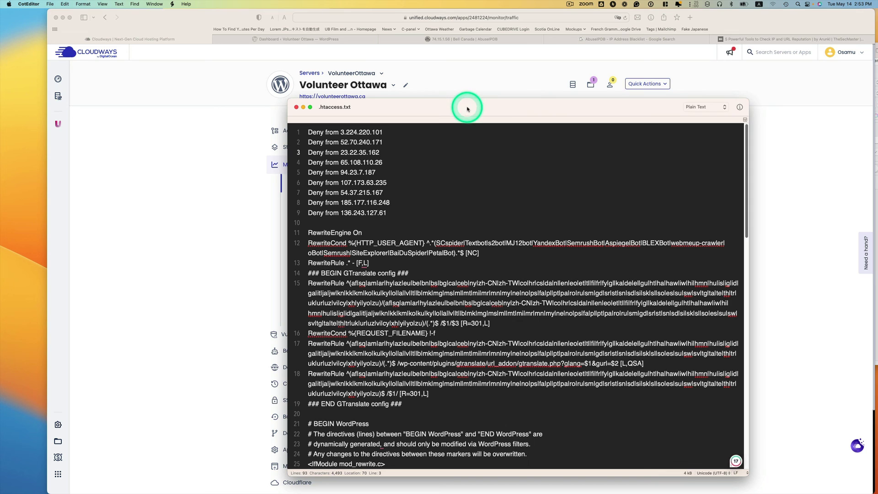
left_click_drag(463, 107, 349, 104)
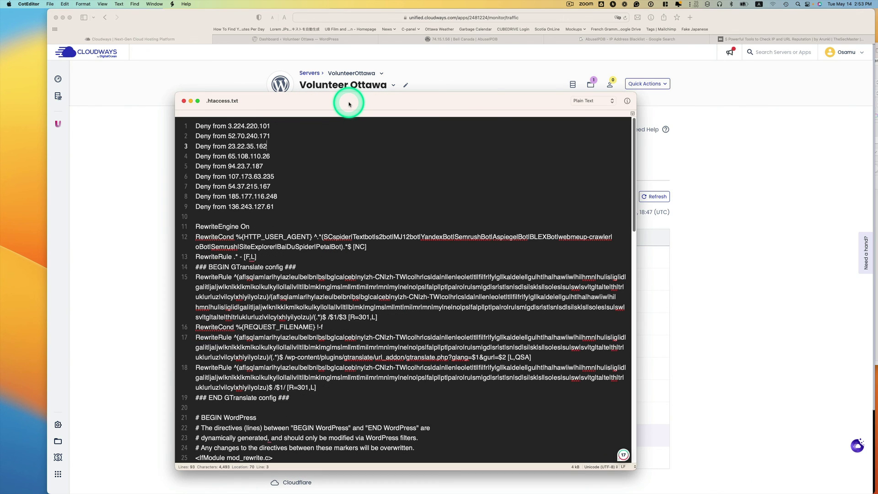